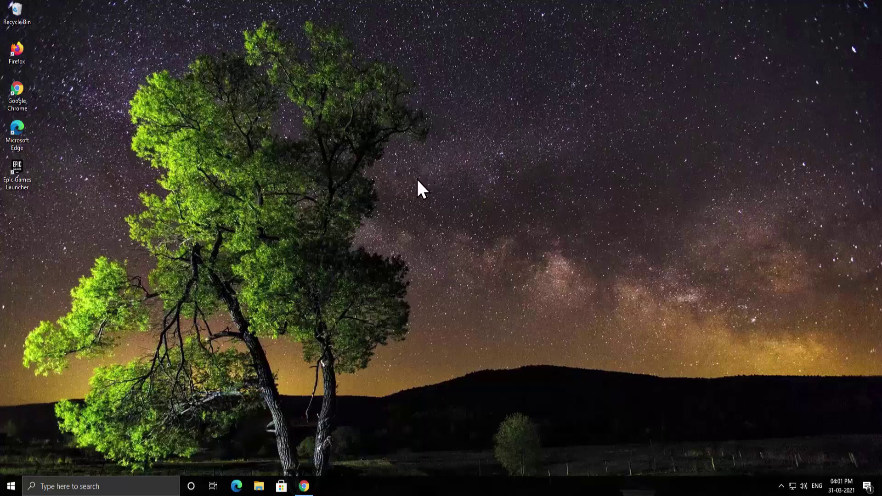
# - Open Device Manager from the Win+X menu and expand Display adapters
pyautogui.rightClick(17, 486)
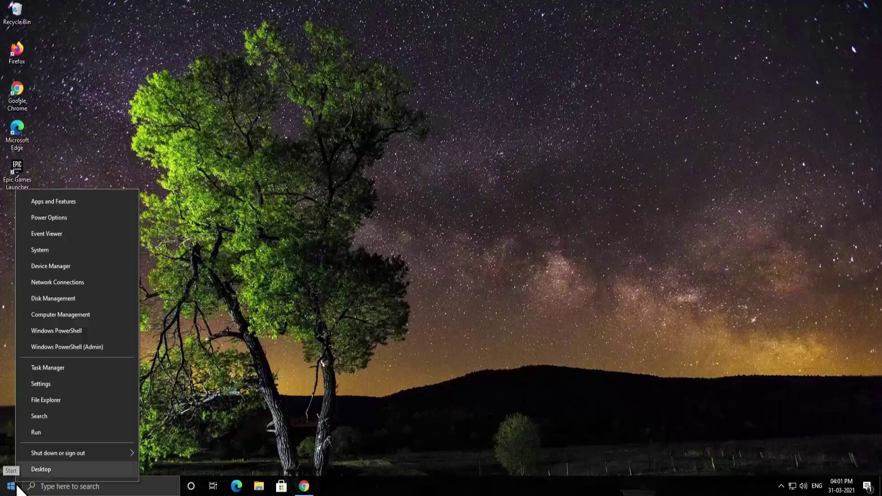
pyautogui.click(101, 266)
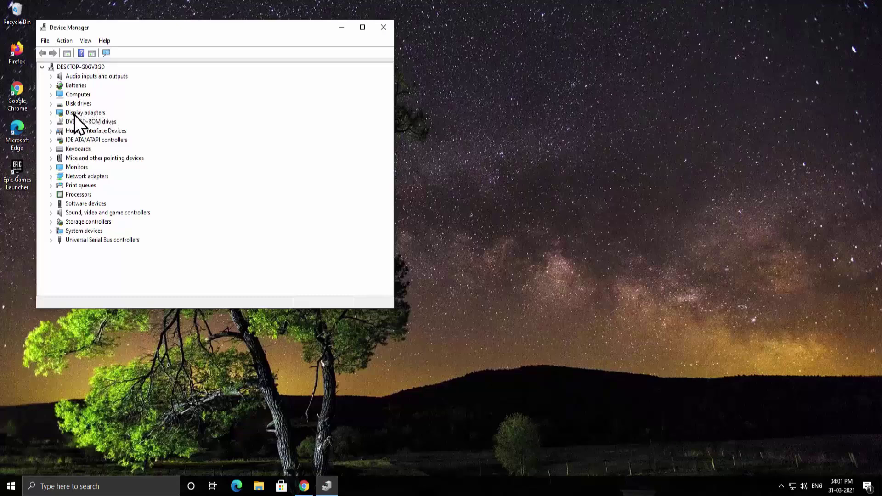
pyautogui.click(50, 113)
pyautogui.click(165, 122)
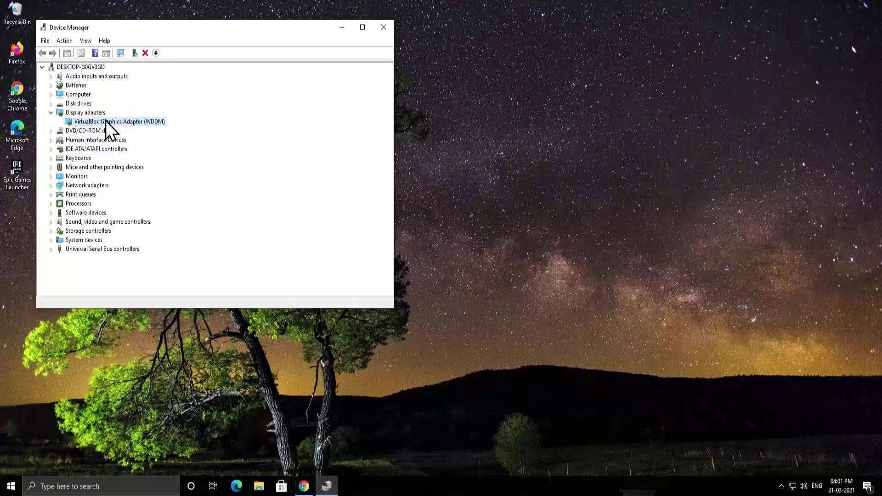
# - Confirm the VirtualBox adapter already has the best driver and Windows Update has nothing newer
pyautogui.rightClick(150, 123)
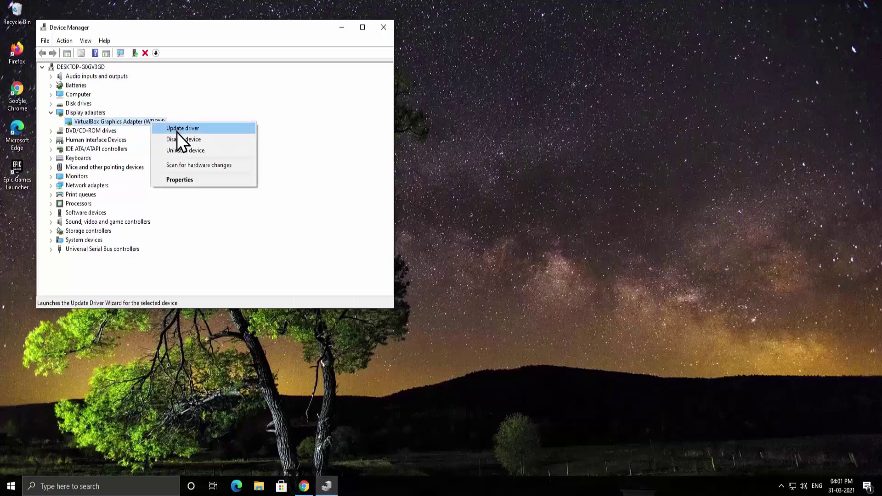
pyautogui.click(177, 130)
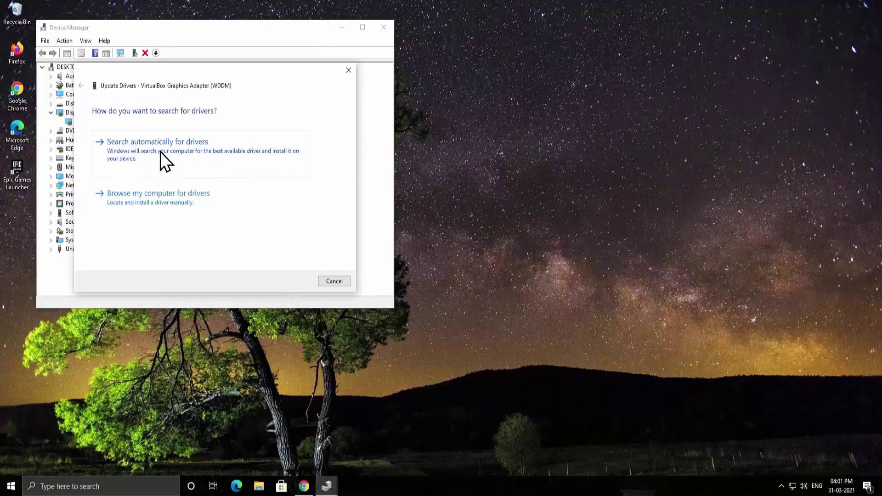
pyautogui.click(218, 150)
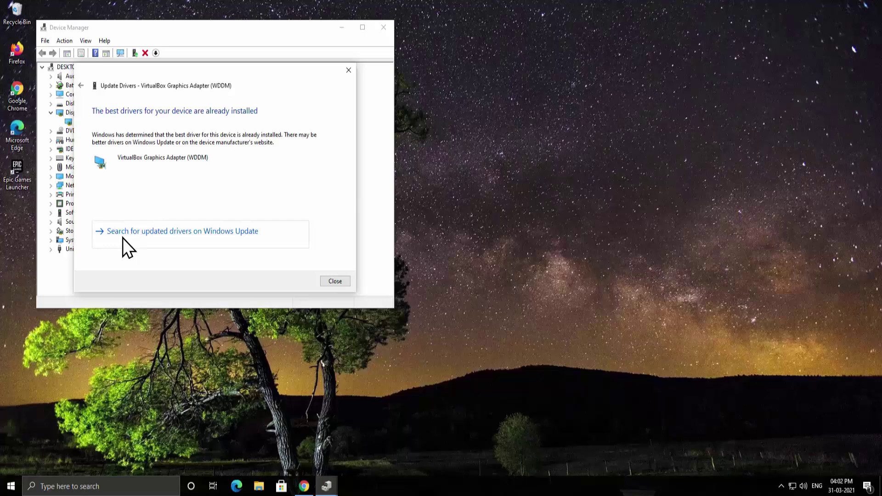
pyautogui.click(213, 236)
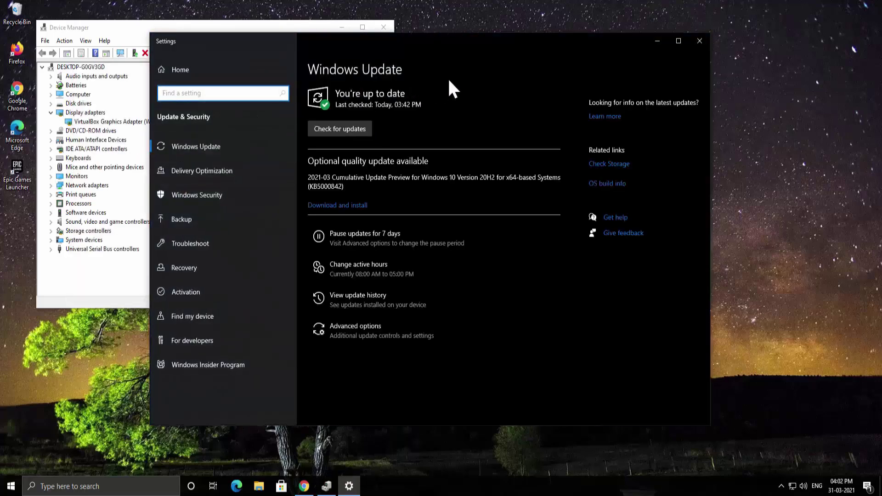
pyautogui.click(699, 41)
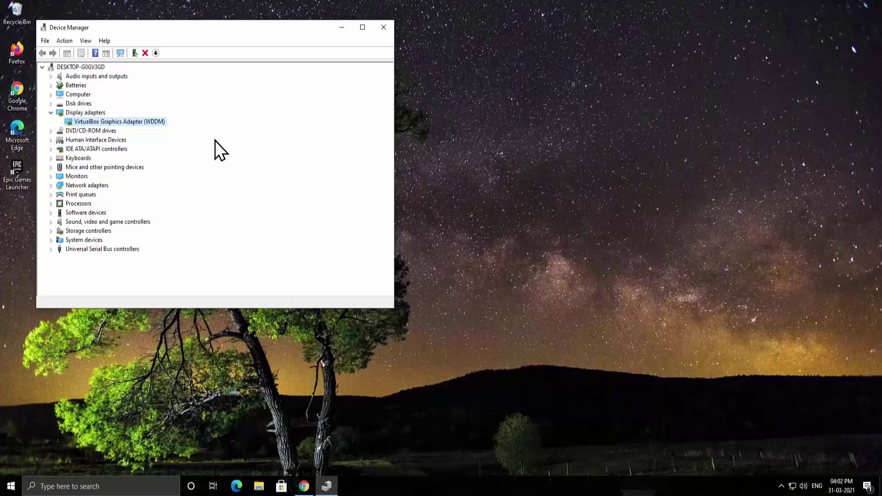
# - Reinstall the VirtualBox Graphics Adapter (WDDM) driver from the computer's list of compatible drivers
pyautogui.rightClick(156, 123)
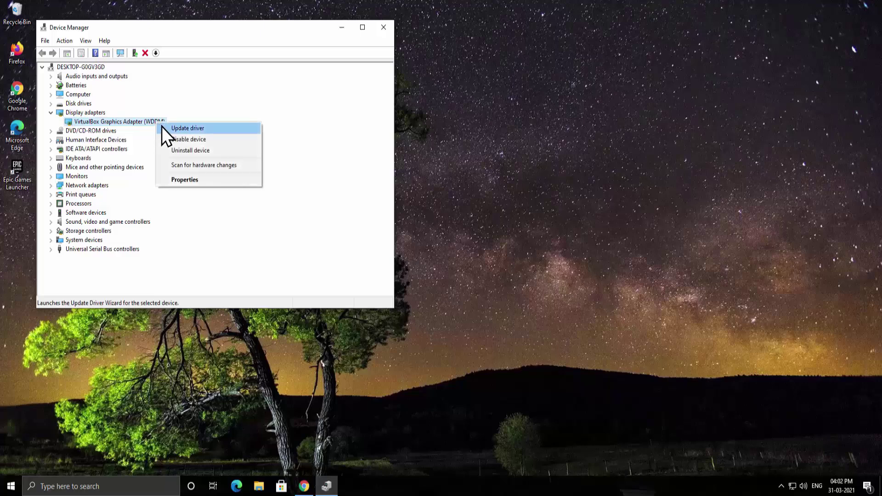
pyautogui.click(167, 128)
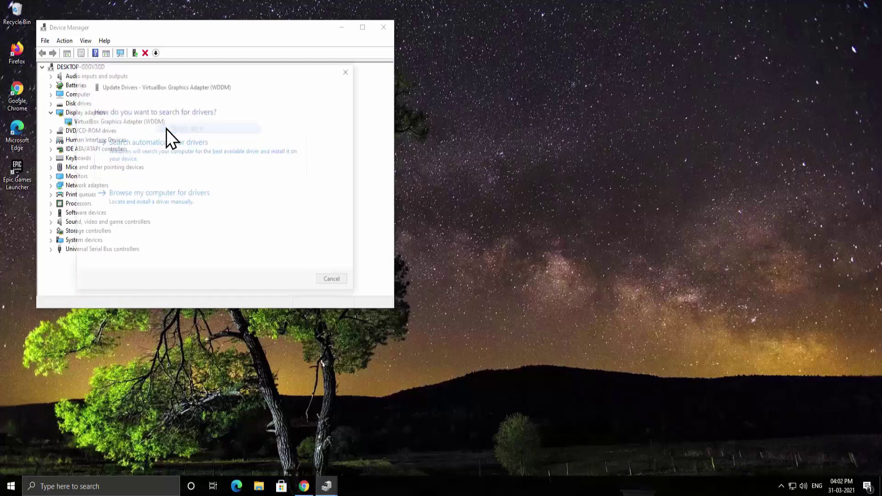
pyautogui.click(156, 202)
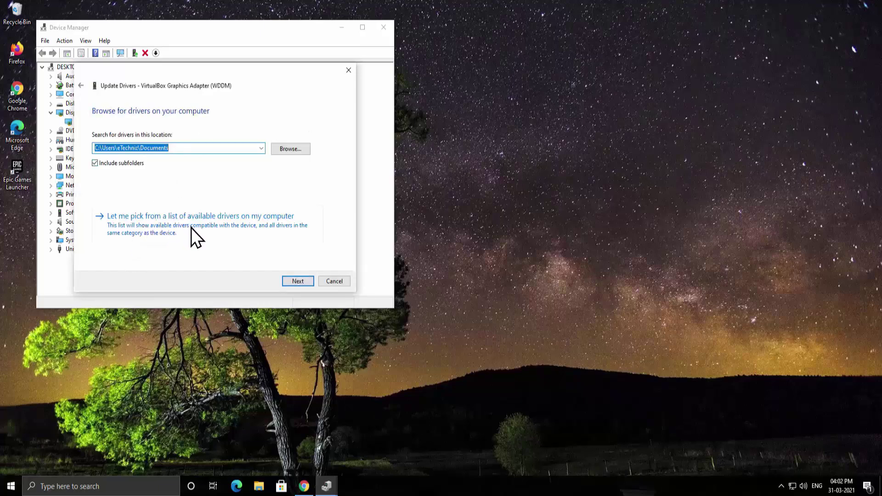
pyautogui.click(274, 225)
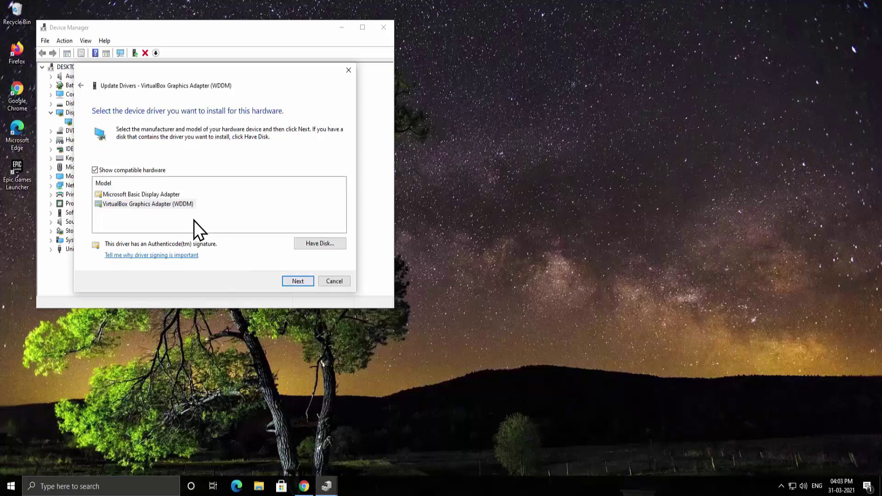
pyautogui.click(179, 204)
pyautogui.click(299, 281)
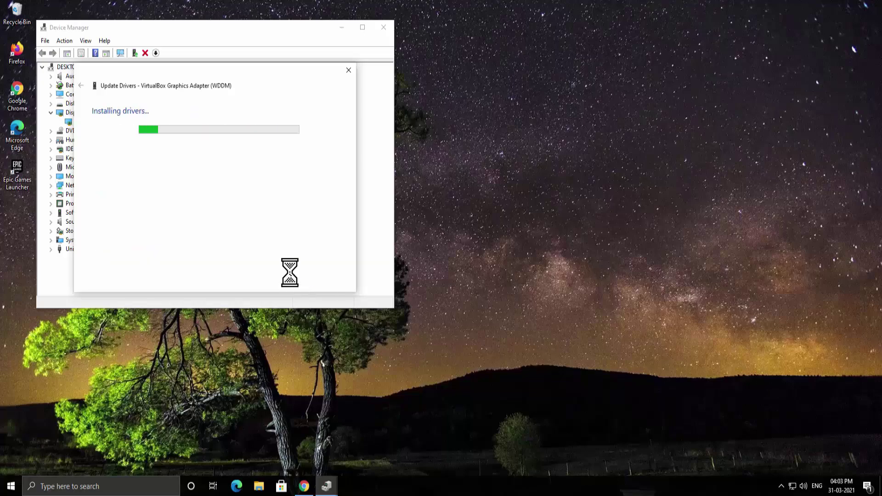
pyautogui.click(334, 282)
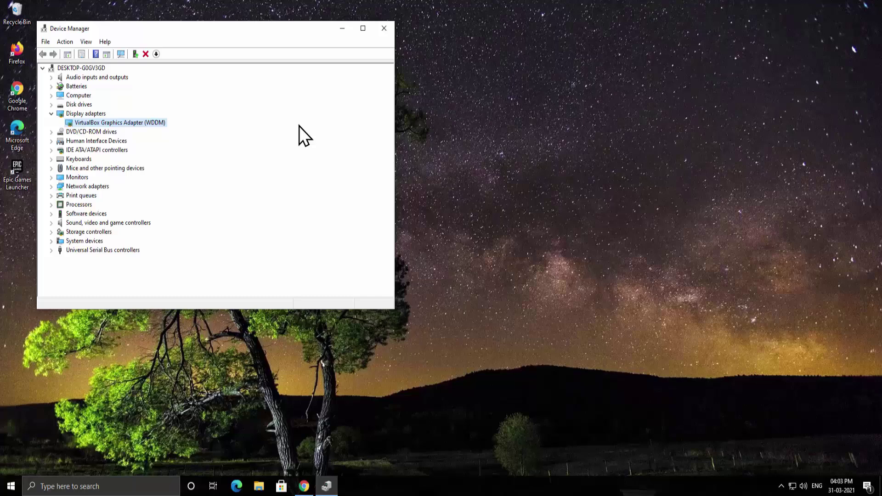
# - Verify driver version 6.1.16.40961 on the adapter's Driver tab, then close the properties and Device Manager
pyautogui.rightClick(151, 125)
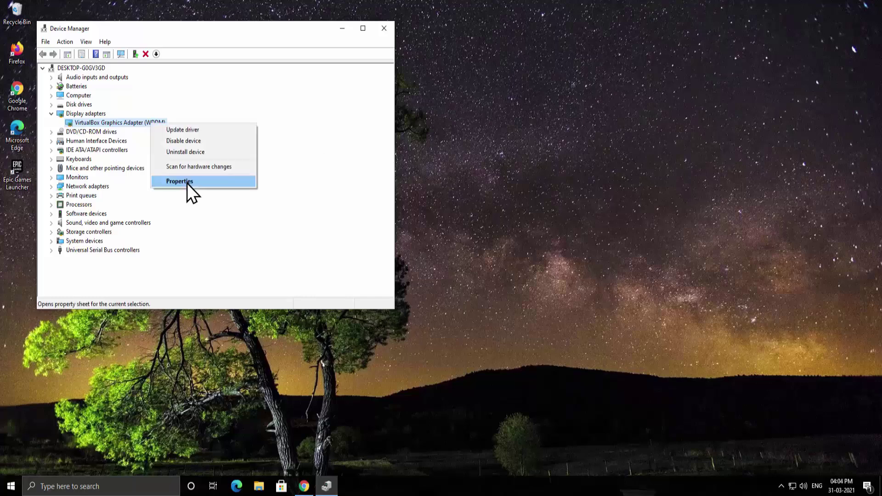
pyautogui.click(186, 183)
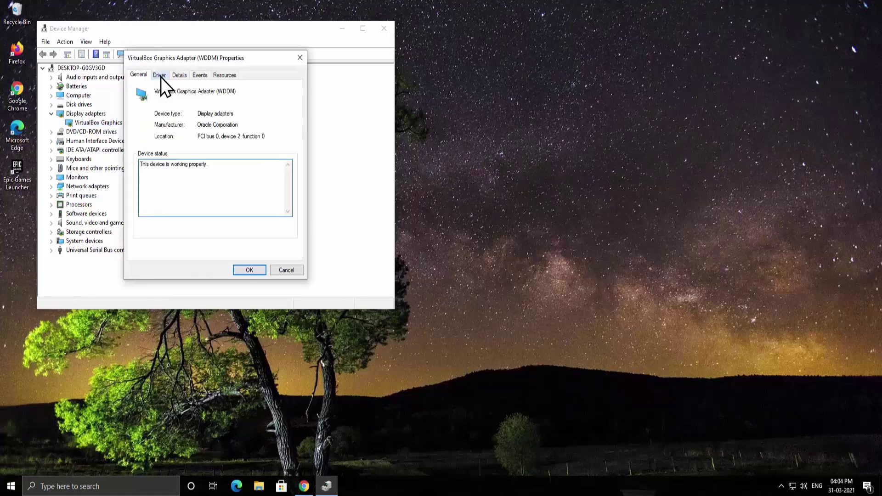
pyautogui.click(159, 75)
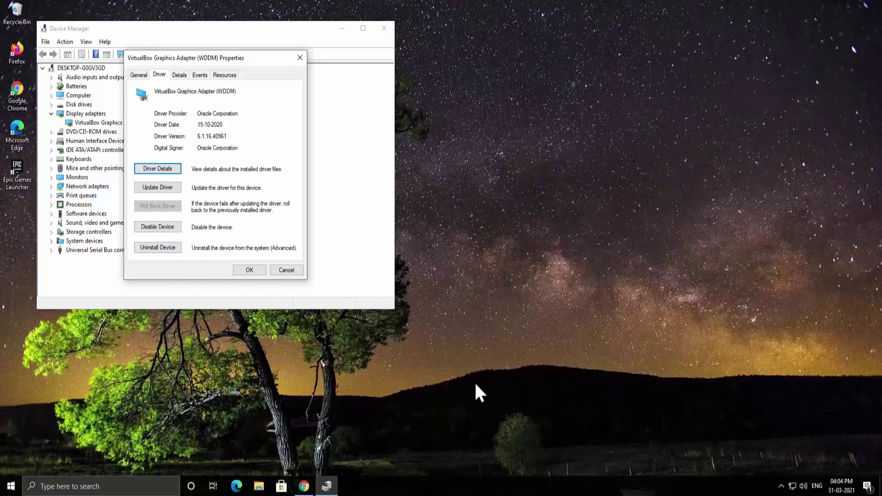
pyautogui.click(286, 270)
pyautogui.click(384, 29)
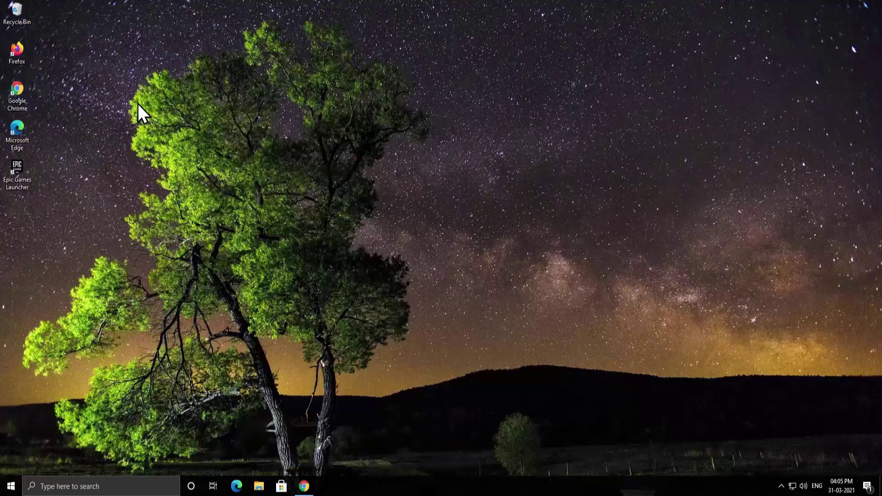
# - Launch Chrome and search Google for 'nvidia 1080 ti driver download'
pyautogui.doubleClick(18, 87)
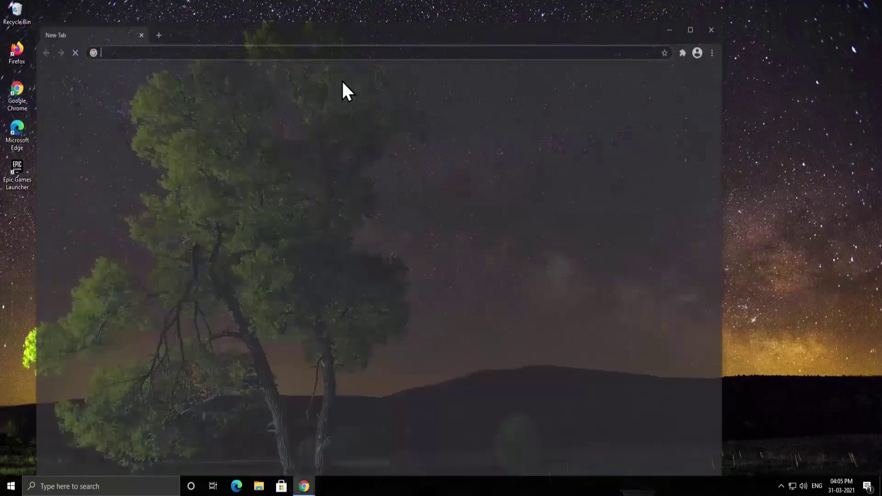
pyautogui.click(564, 25)
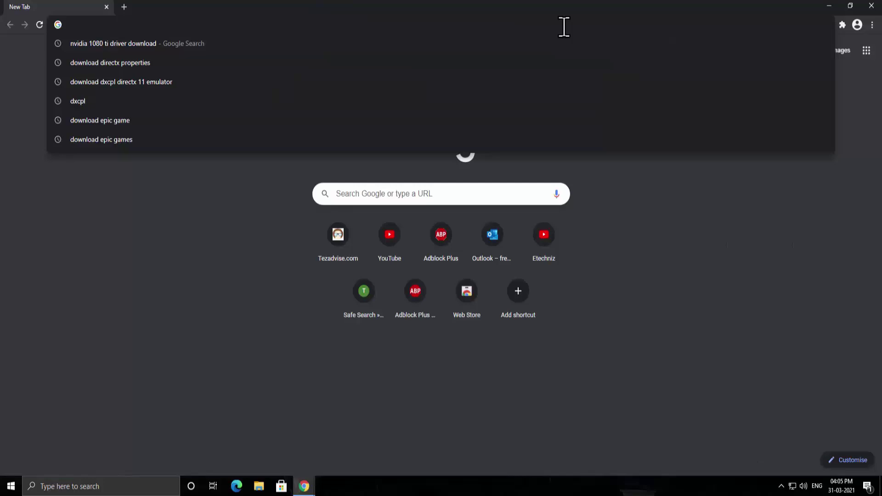
pyautogui.press('Down')
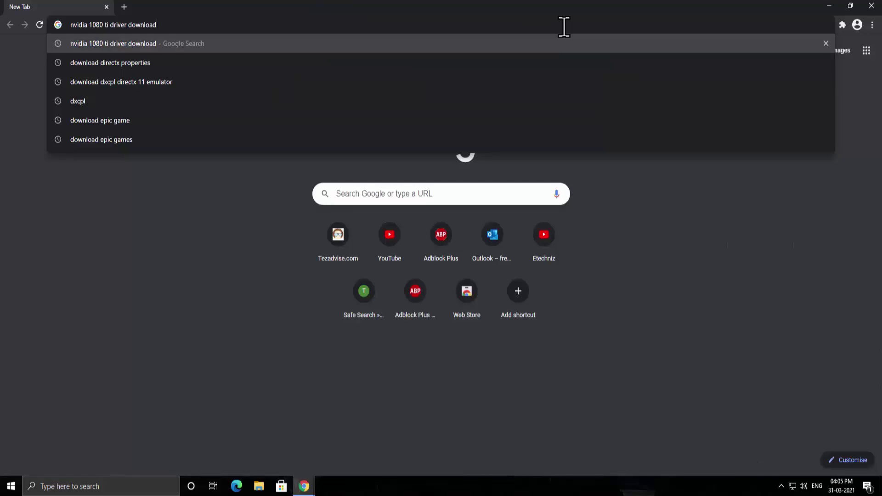
pyautogui.click(213, 44)
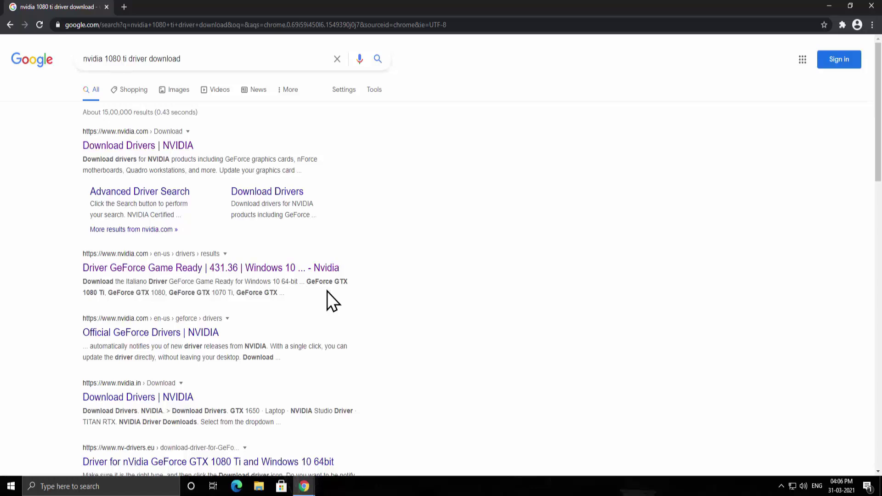
# - Check the Windows 10 64-bit GeForce GTX 1080 Ti result and open GeForce Game Ready in a new tab
pyautogui.moveTo(307, 281); pyautogui.dragTo(170, 282)
pyautogui.click(101, 294)
pyautogui.moveTo(306, 281); pyautogui.dragTo(128, 291)
pyautogui.click(129, 291)
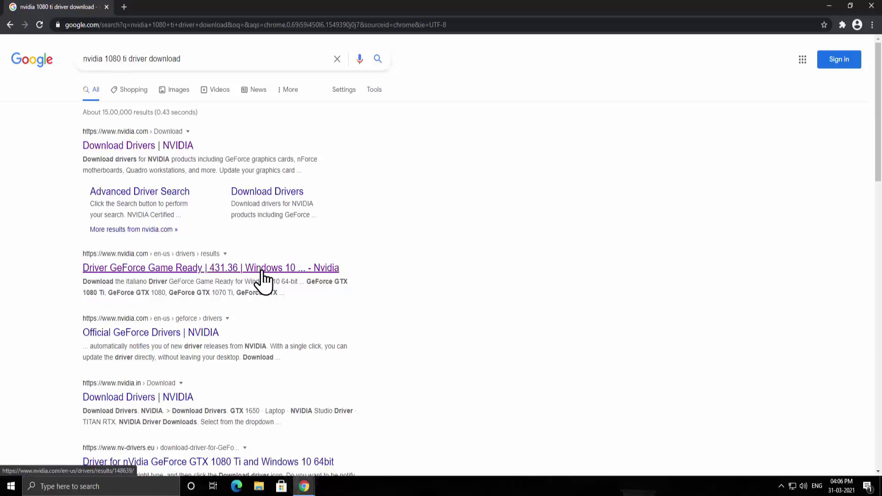
pyautogui.middleClick(263, 271)
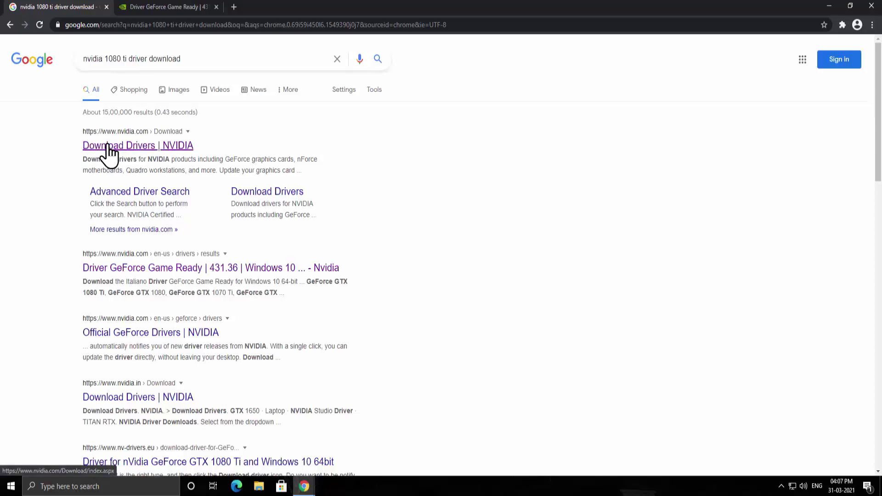
# - Browse the NVIDIA Driver Downloads page, leaving the product type set to TITAN
pyautogui.click(109, 147)
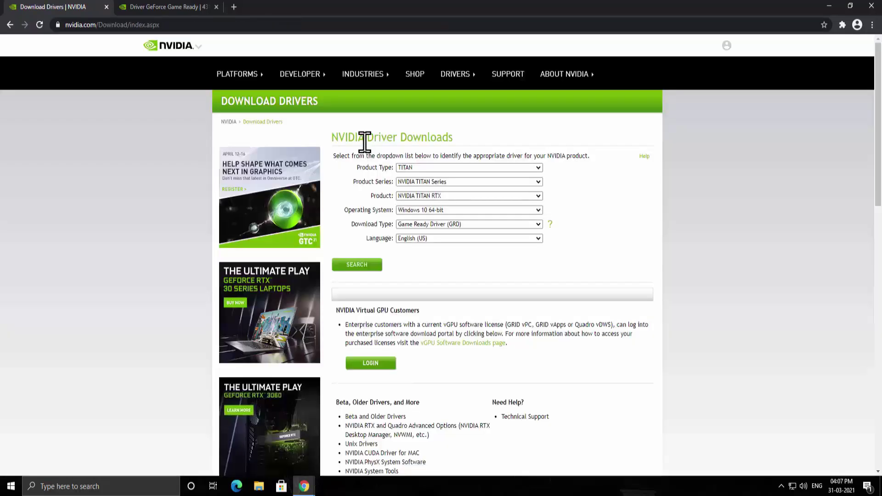
pyautogui.moveTo(331, 137); pyautogui.dragTo(483, 139)
pyautogui.click(482, 140)
pyautogui.click(529, 167)
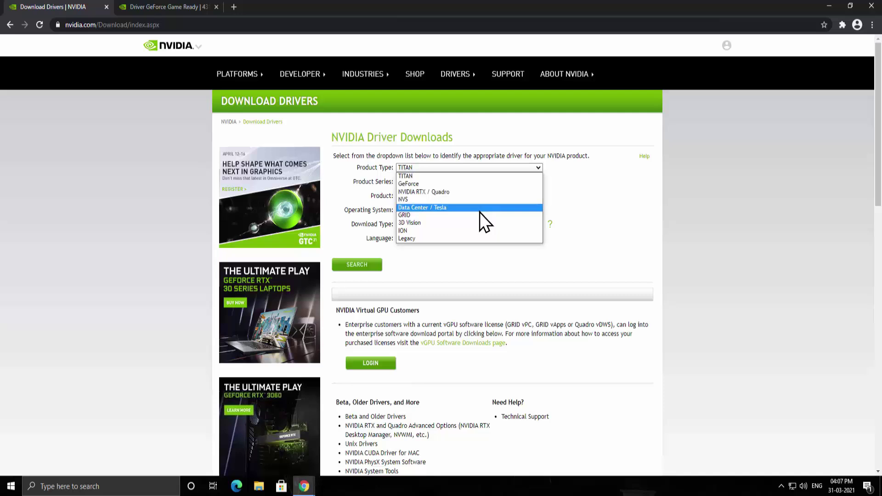
pyautogui.click(569, 204)
pyautogui.click(447, 166)
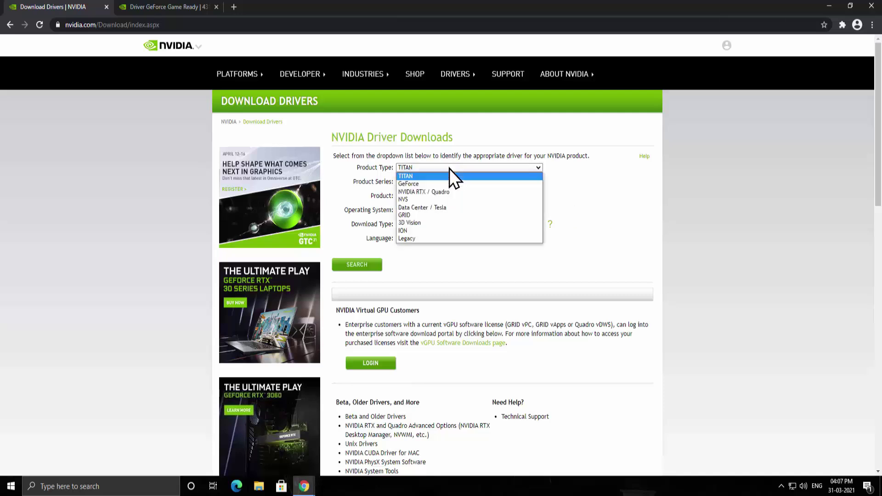
pyautogui.click(617, 227)
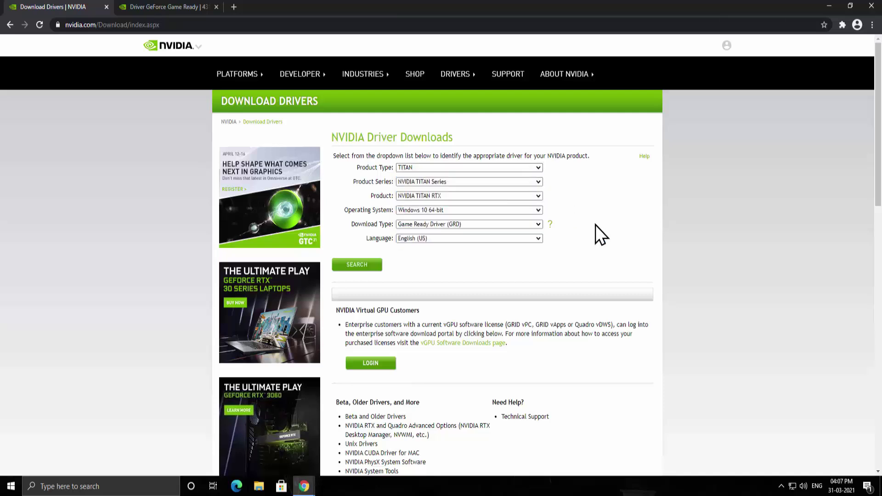
pyautogui.click(524, 167)
pyautogui.click(610, 196)
# - Start the 431.36 Game Ready driver download from the GeForce Game Ready page
pyautogui.click(169, 7)
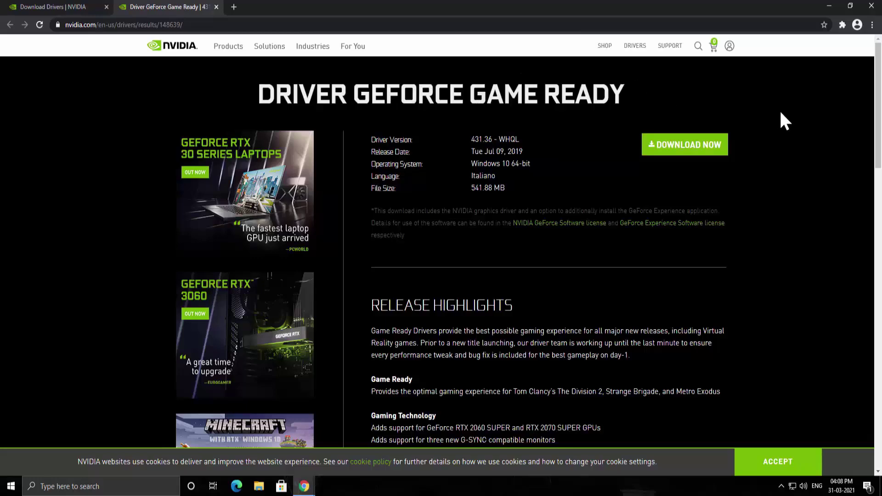
pyautogui.scroll(-1, 752, 204)
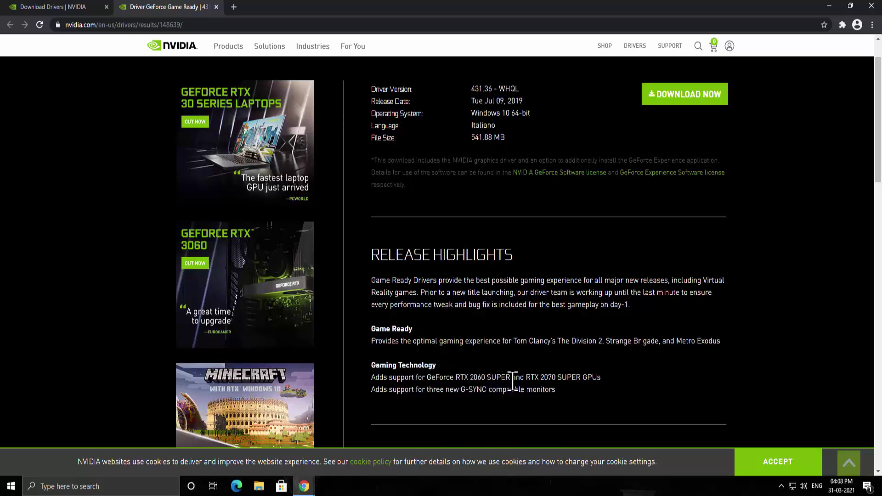
pyautogui.scroll(1, 713, 146)
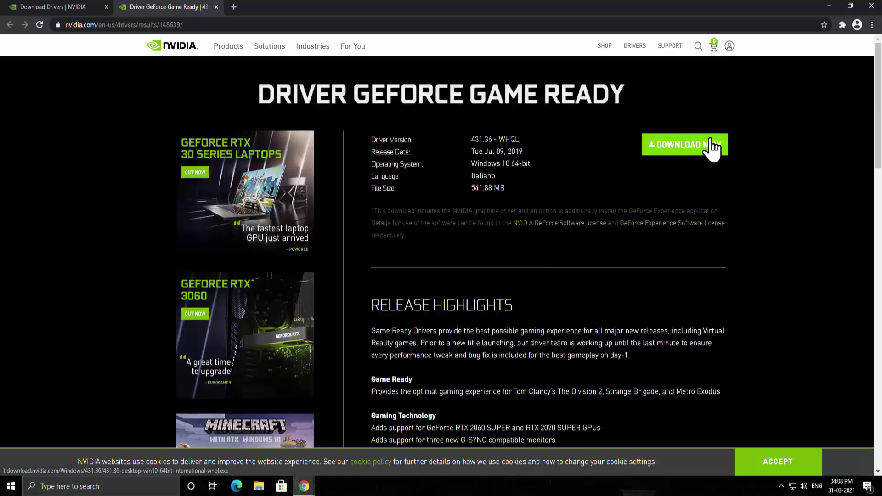
pyautogui.click(713, 146)
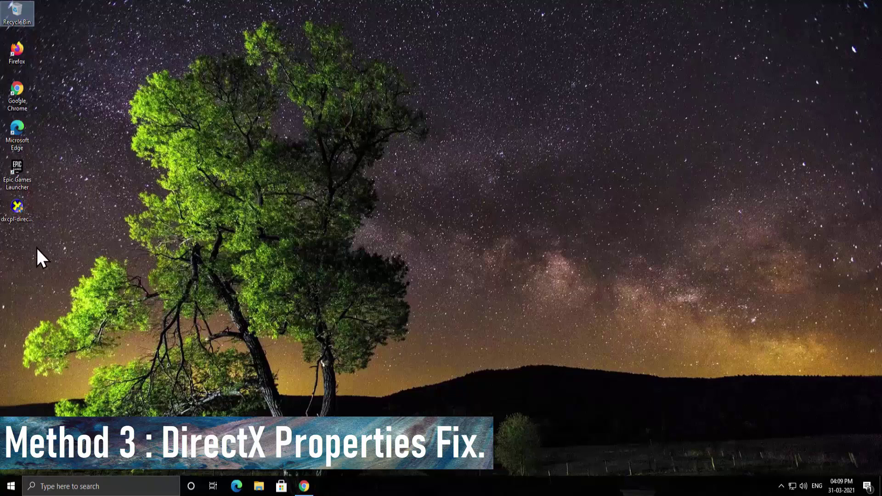
# - Launch the dxcpl-directx-11-emulator with administrator approval and reposition the DirectX Properties window
pyautogui.click(20, 219)
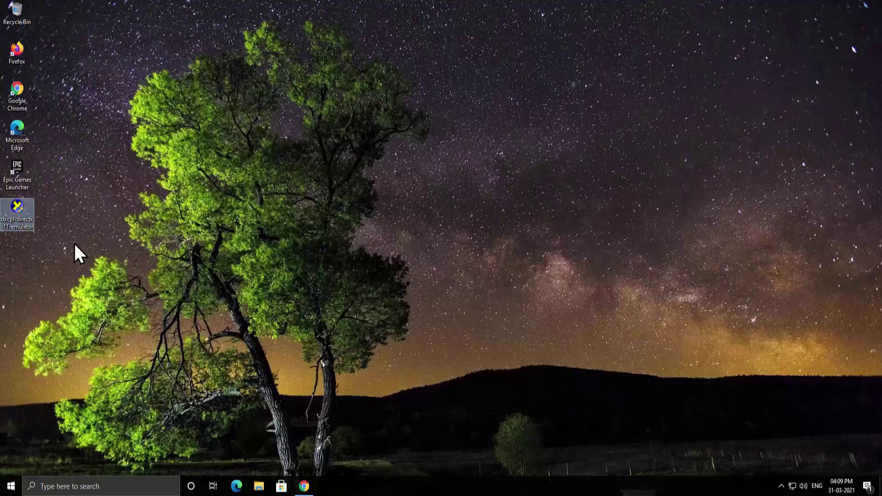
pyautogui.moveTo(23, 225)
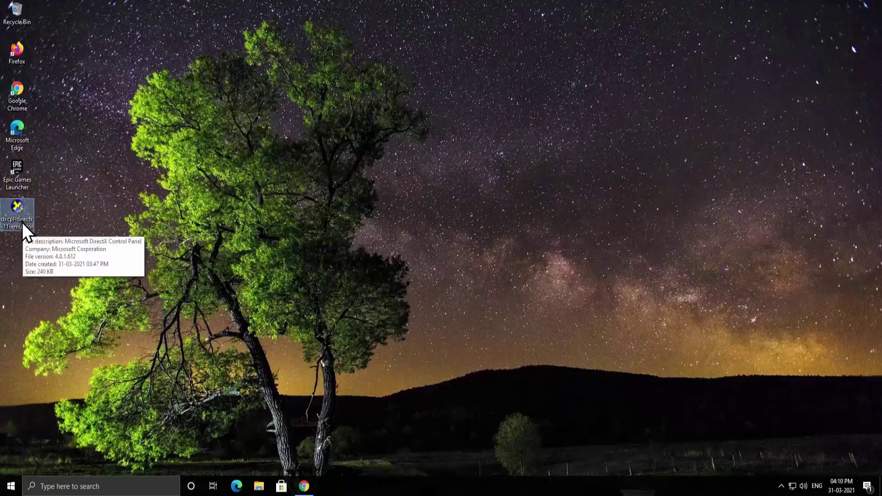
pyautogui.doubleClick(23, 212)
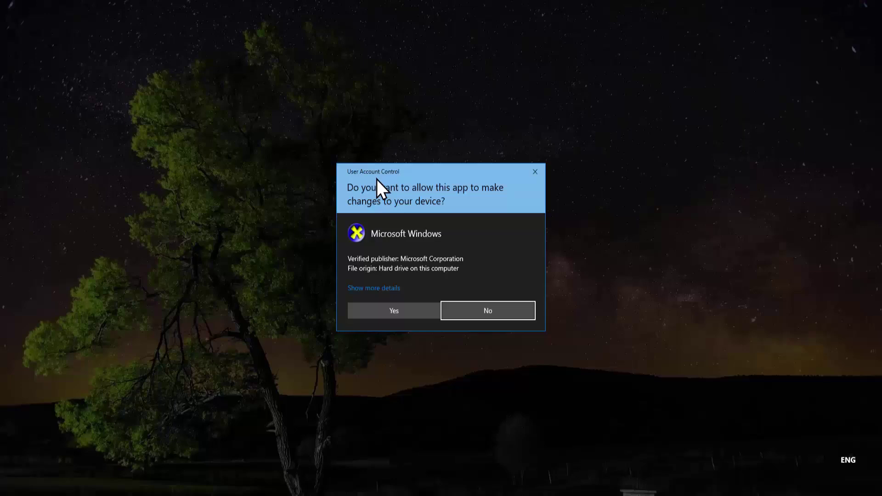
pyautogui.click(405, 308)
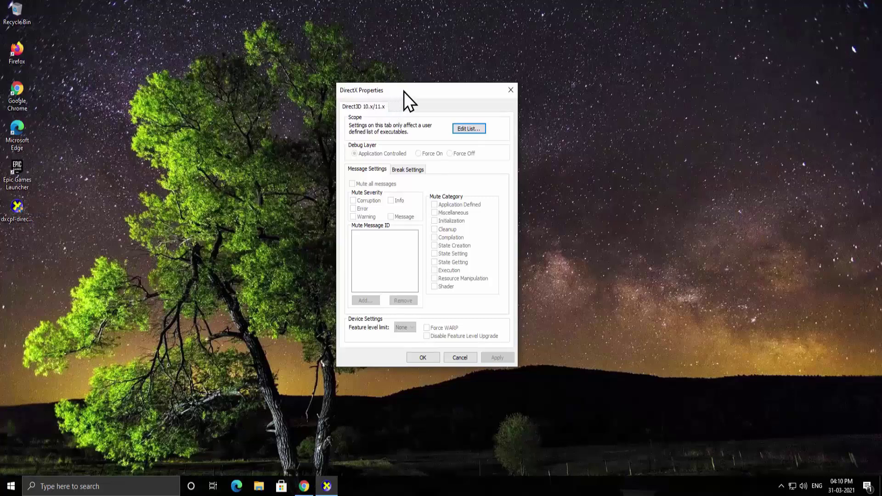
pyautogui.moveTo(404, 91); pyautogui.dragTo(395, 98)
pyautogui.click(94, 183)
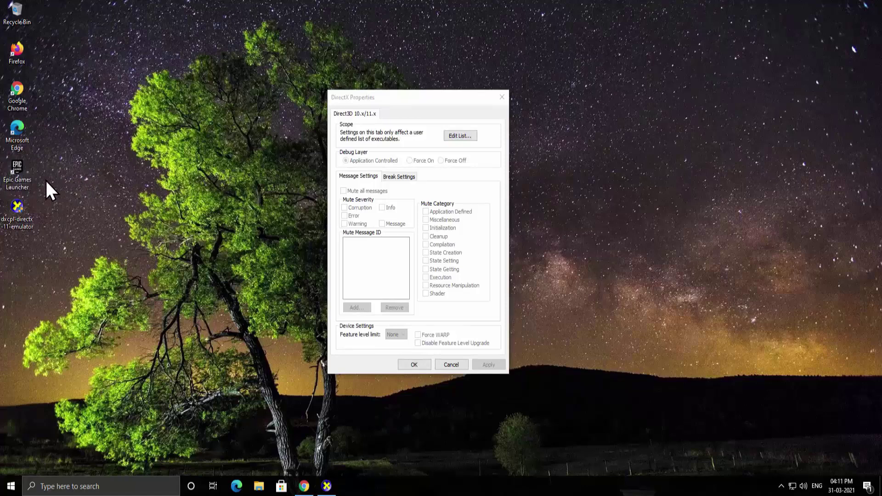
pyautogui.click(18, 175)
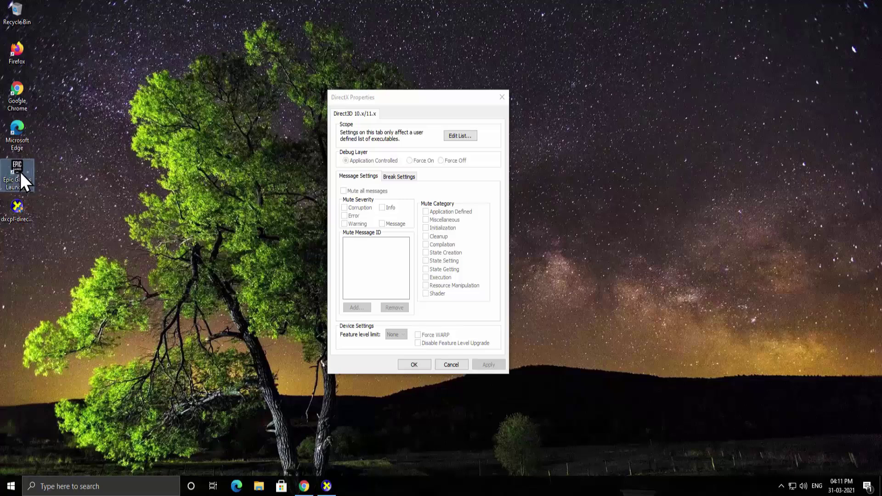
# - Open the Epic Games Launcher's file location, copy the Win32 folder path, and close Explorer
pyautogui.rightClick(20, 172)
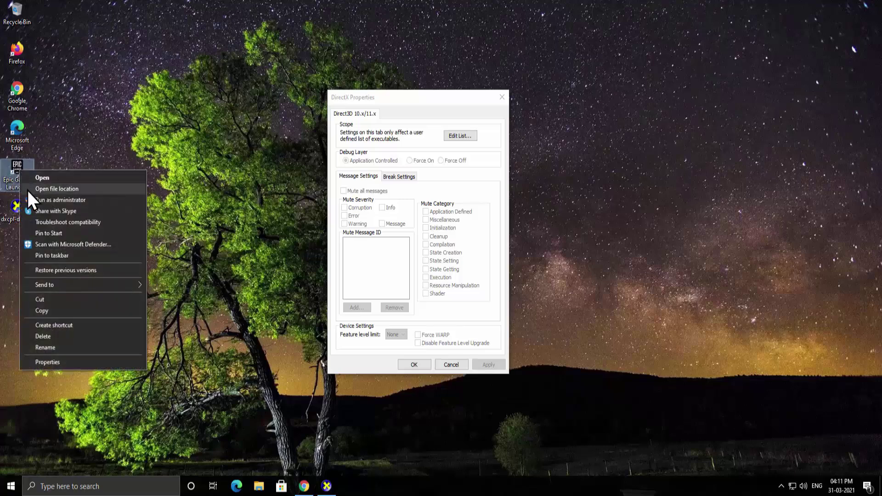
pyautogui.click(28, 190)
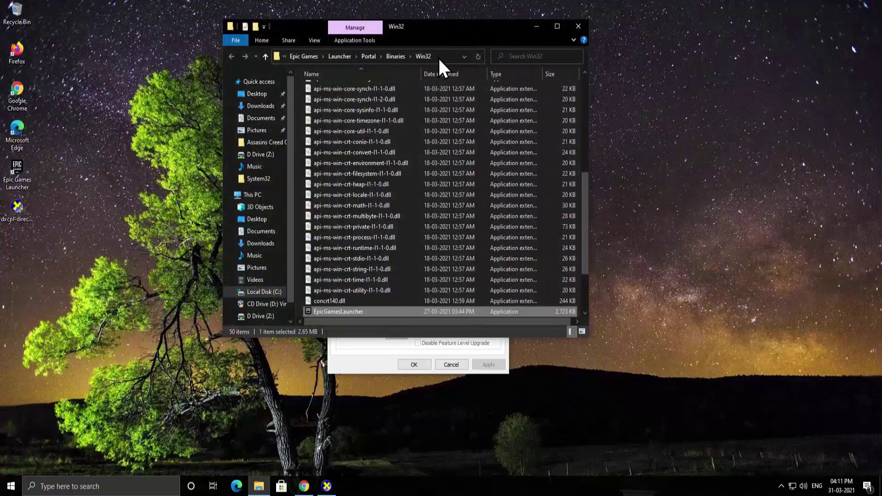
pyautogui.click(431, 57)
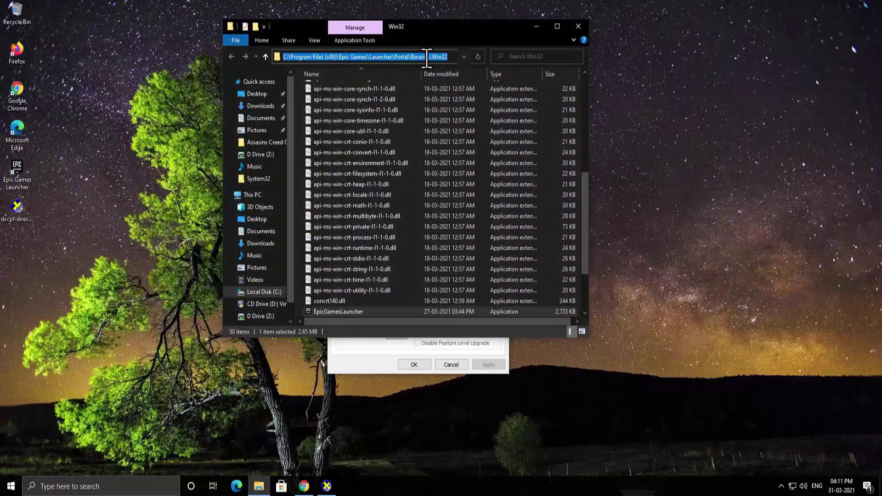
pyautogui.click(447, 57)
pyautogui.press('BackSpace')
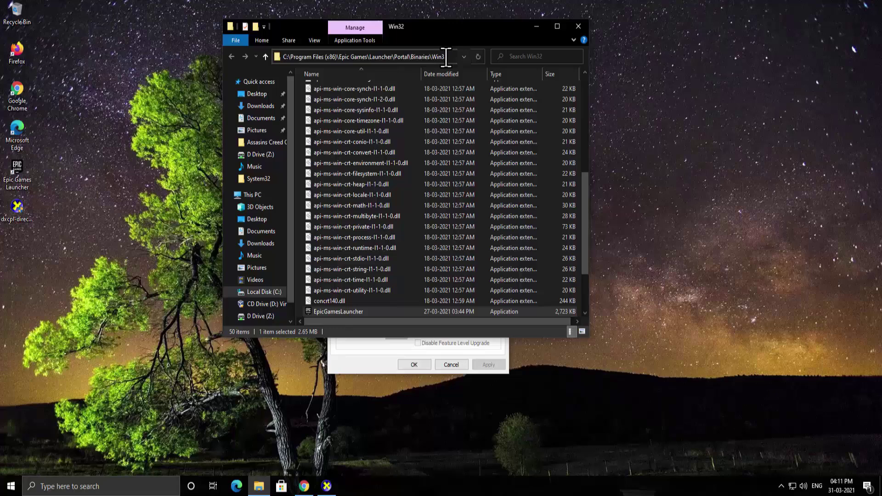
pyautogui.write('2')
pyautogui.hotkey('ctrl', 'a')
pyautogui.rightClick(355, 60)
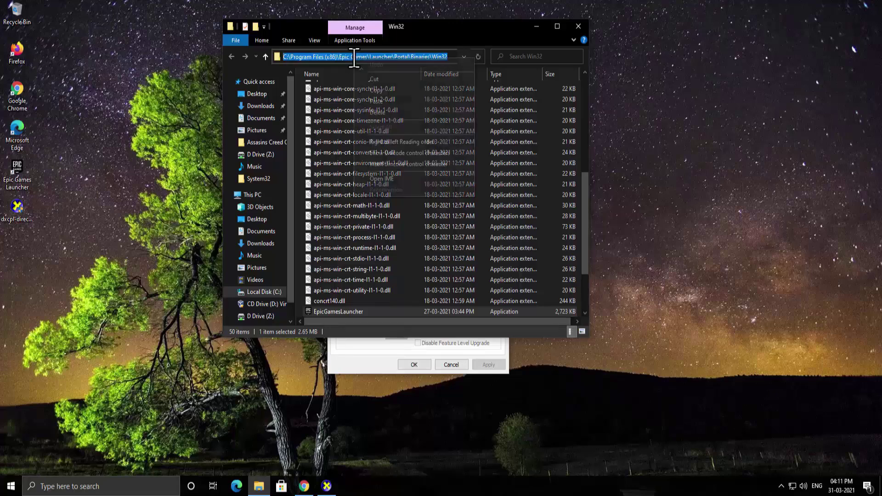
pyautogui.click(368, 91)
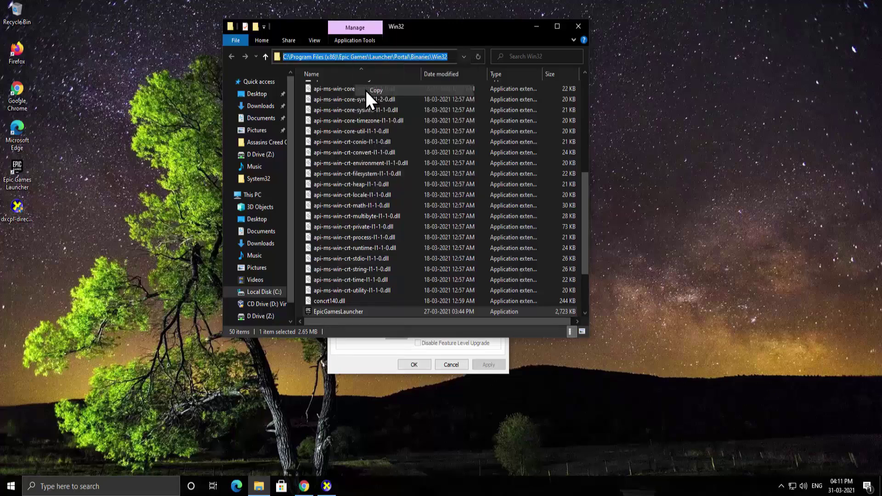
pyautogui.press('super+Down')
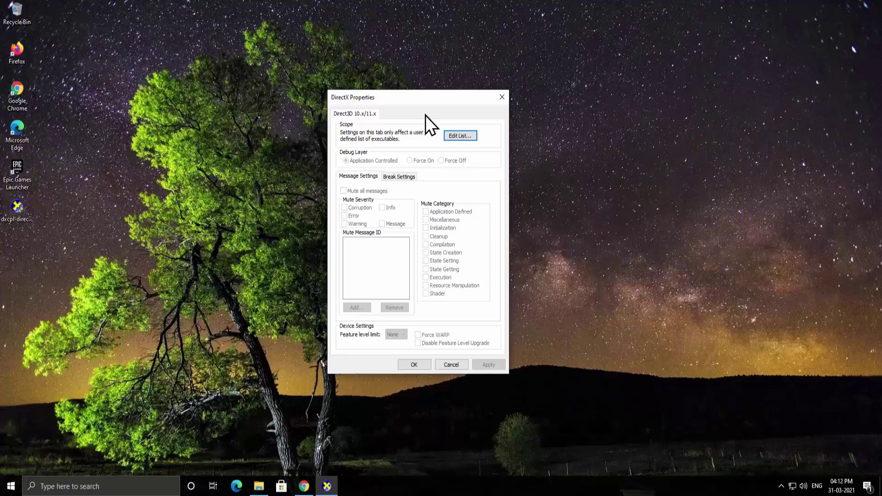
# - Add EpicGamesLauncher.exe from the pasted Win32 folder path to the DirectX executable list
pyautogui.click(465, 137)
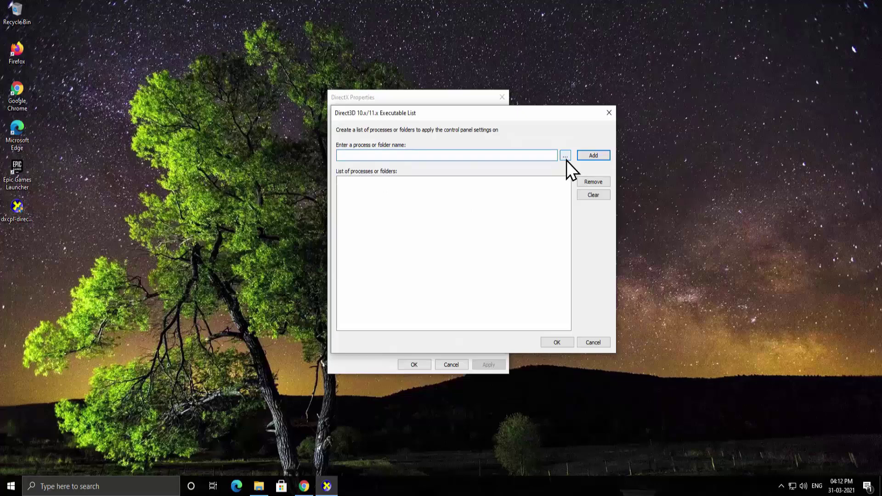
pyautogui.click(564, 155)
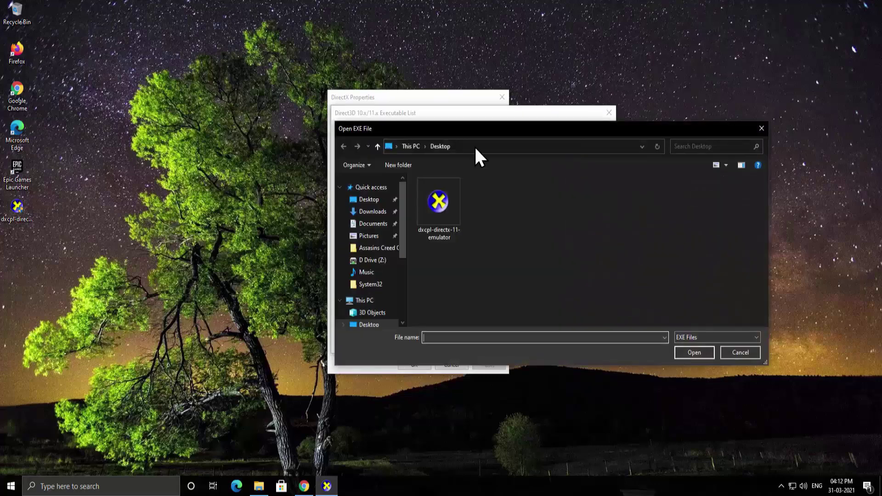
pyautogui.click(474, 145)
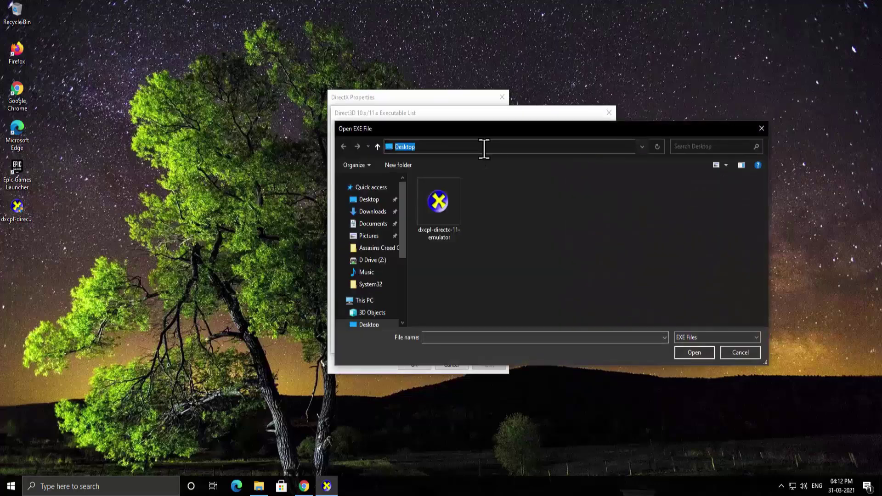
pyautogui.rightClick(484, 148)
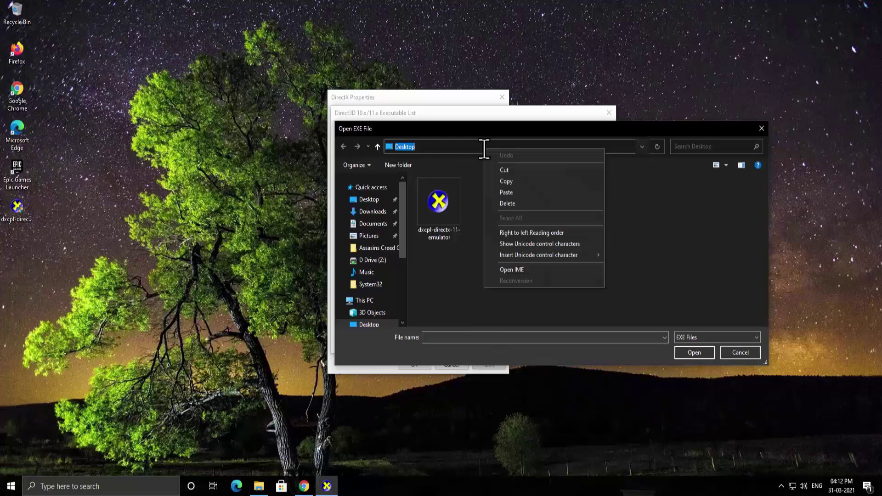
pyautogui.click(497, 193)
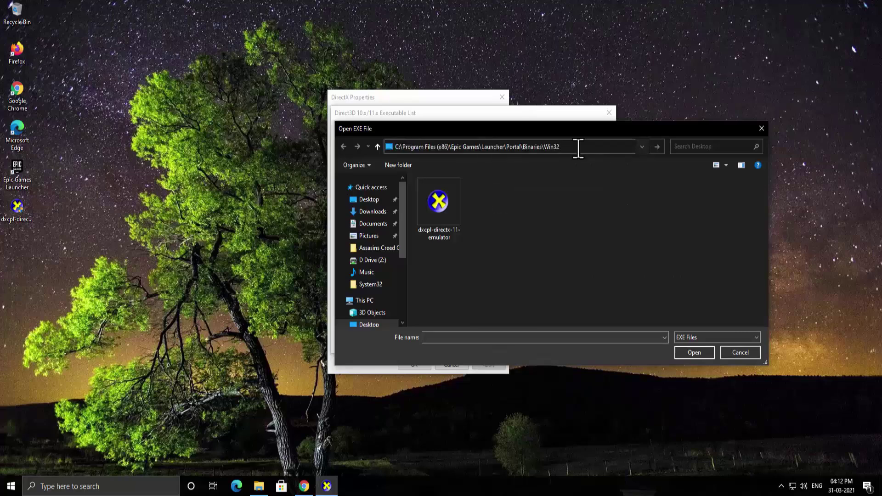
pyautogui.press('Return')
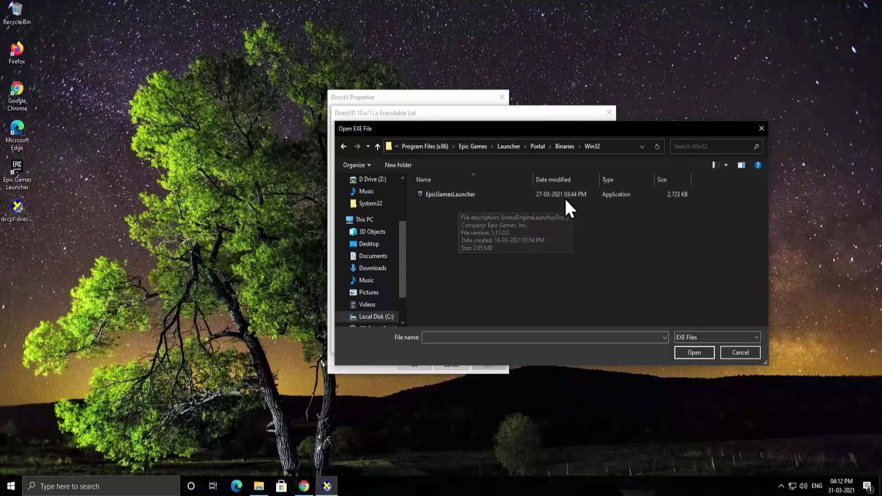
pyautogui.click(596, 195)
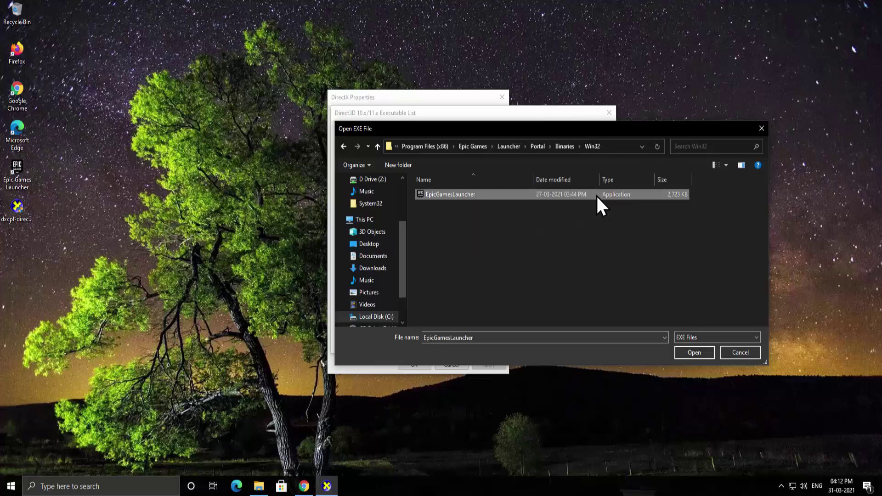
pyautogui.click(703, 349)
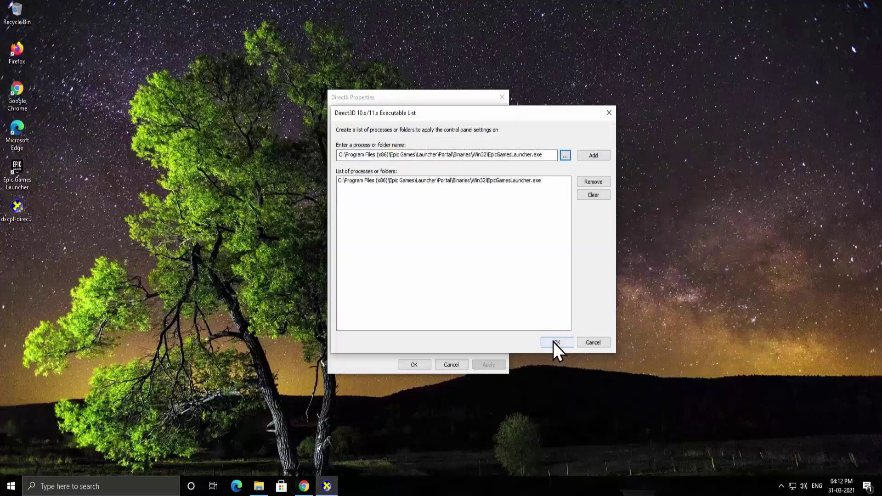
pyautogui.click(556, 343)
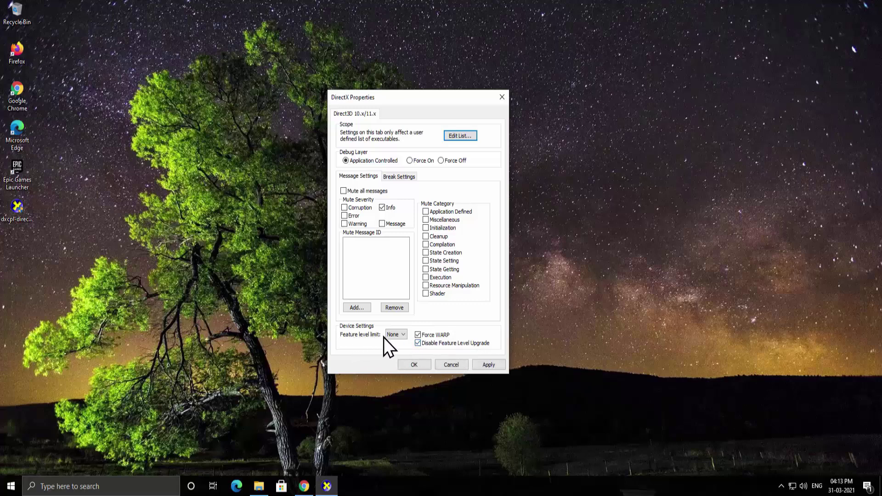
# - Set the feature level limit to 11_1 and apply the DirectX settings
pyautogui.click(400, 338)
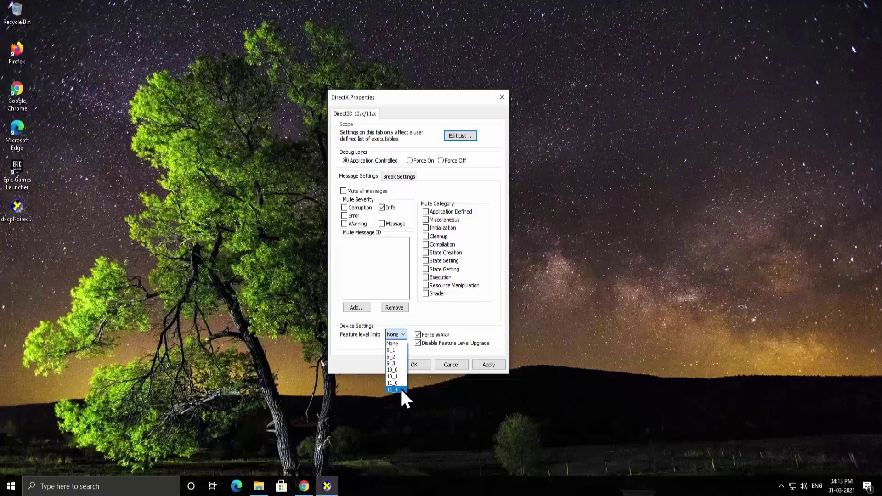
pyautogui.click(400, 388)
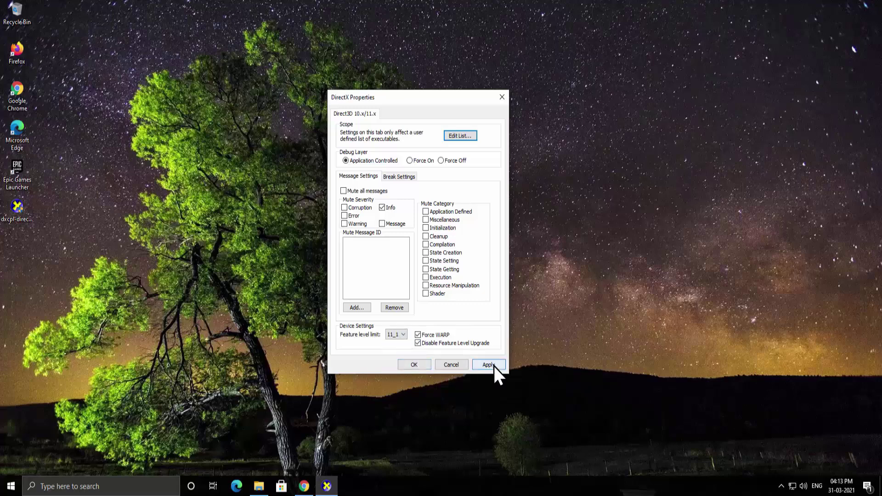
pyautogui.click(494, 365)
# - Close DirectX Properties with OK, then launch Epic Games Launcher and minimize it once the Store loads
pyautogui.click(404, 366)
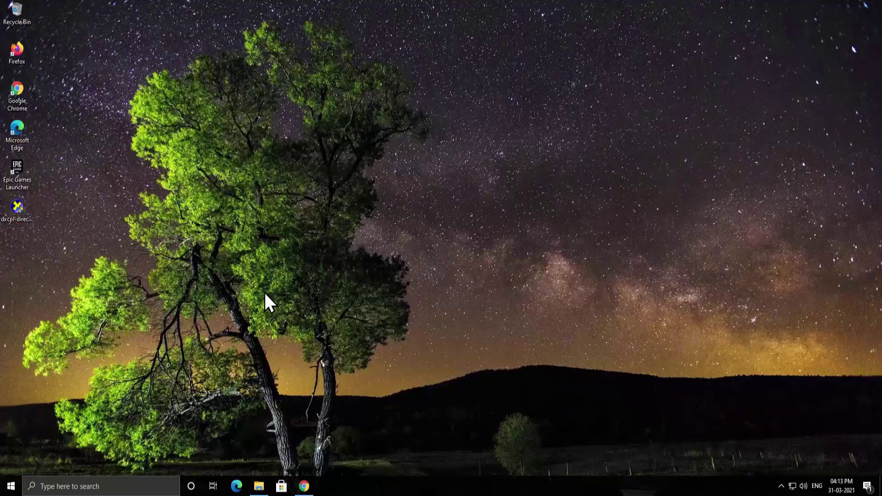
pyautogui.doubleClick(21, 179)
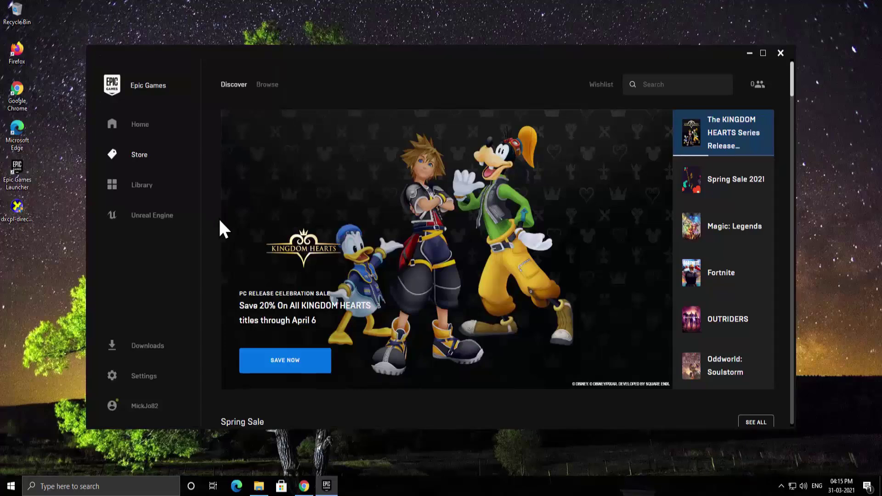
pyautogui.click(750, 54)
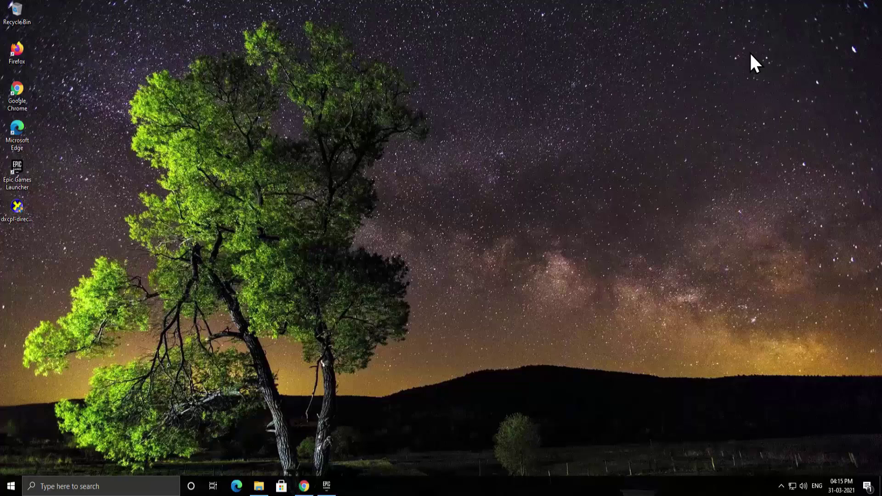